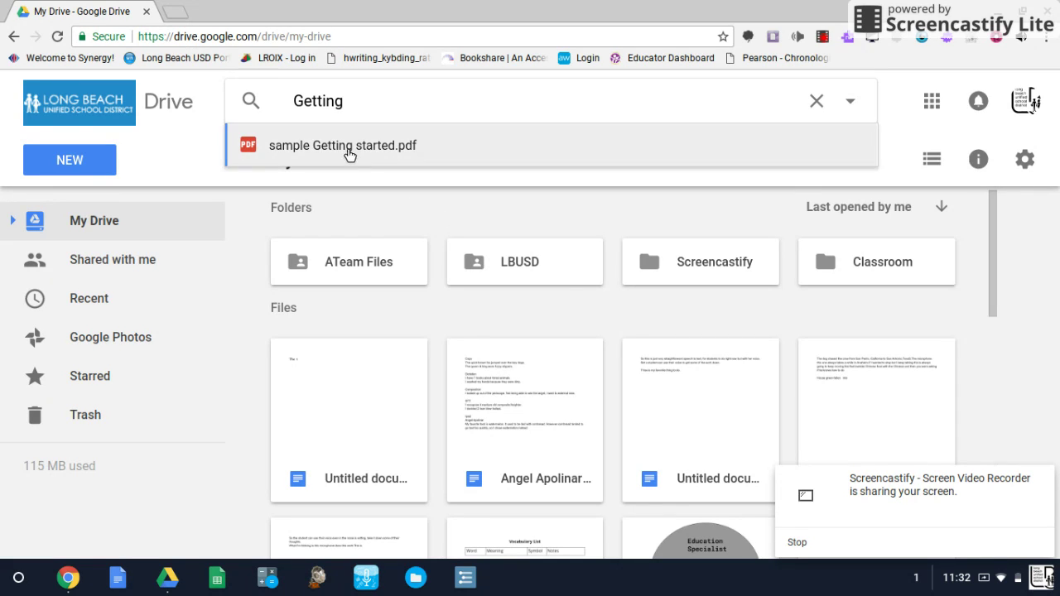
Step: Open sample Getting started.pdf from the Drive search results in DocHub, using the existing imported copy instead of a duplicate
left_click(347, 149)
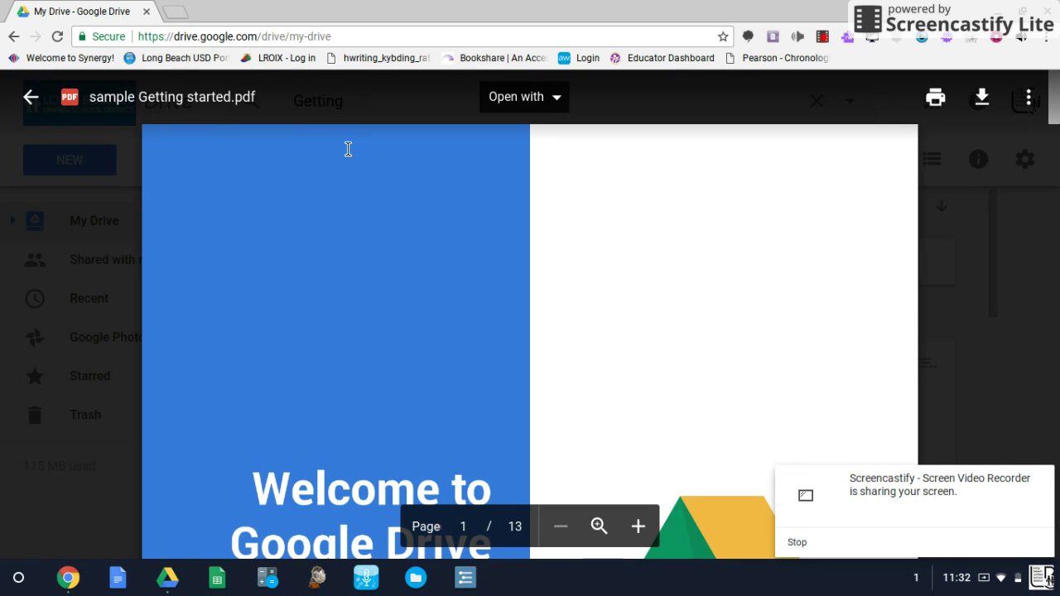
left_click(556, 106)
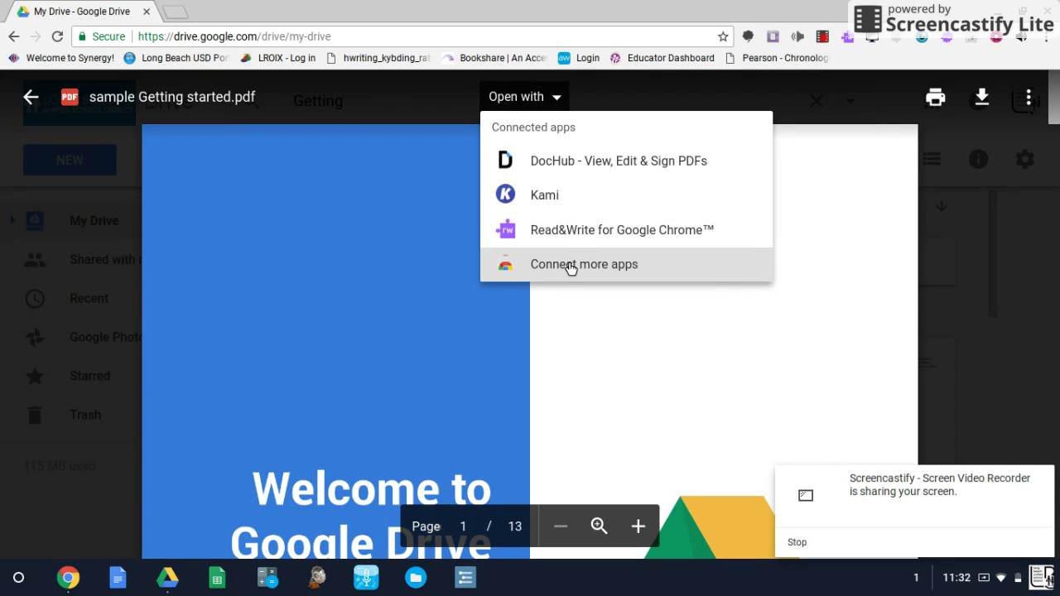
left_click(598, 165)
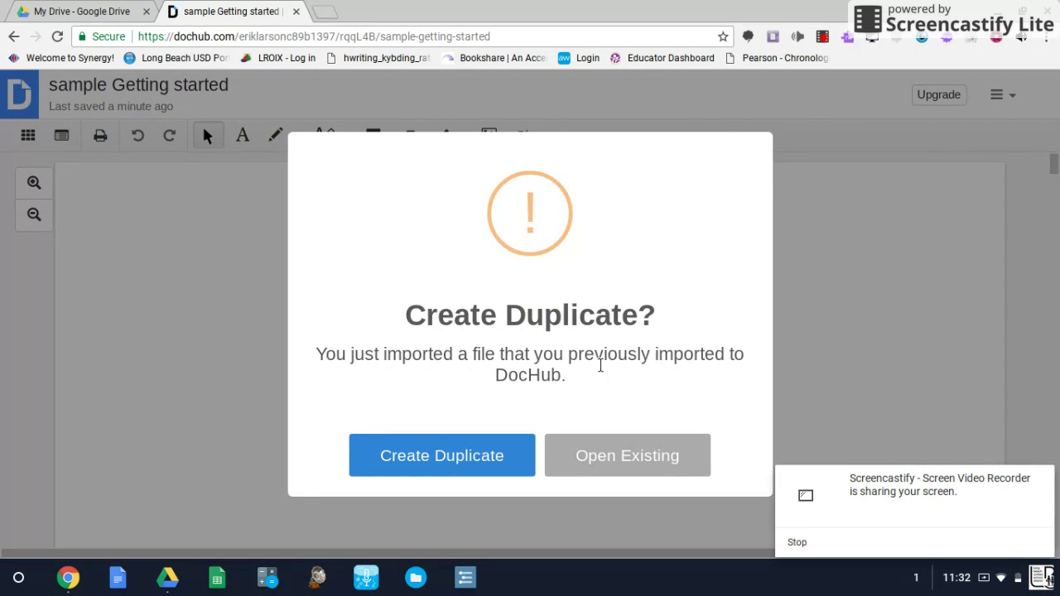
left_click(607, 448)
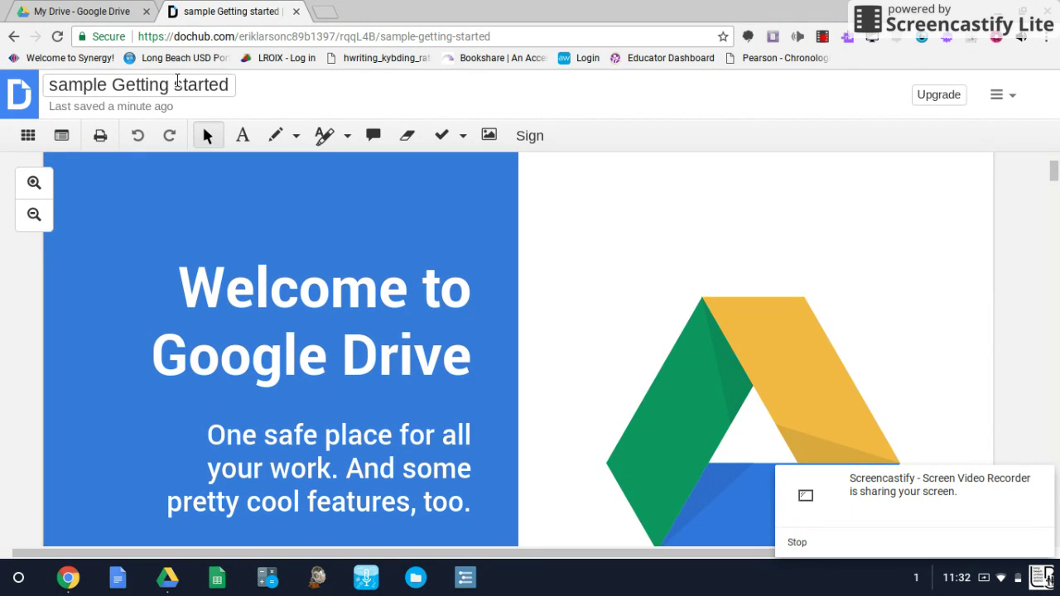
Step: Add the text "this is great." in the white area above the Drive logo and underline it with a freehand black line
left_click(241, 135)
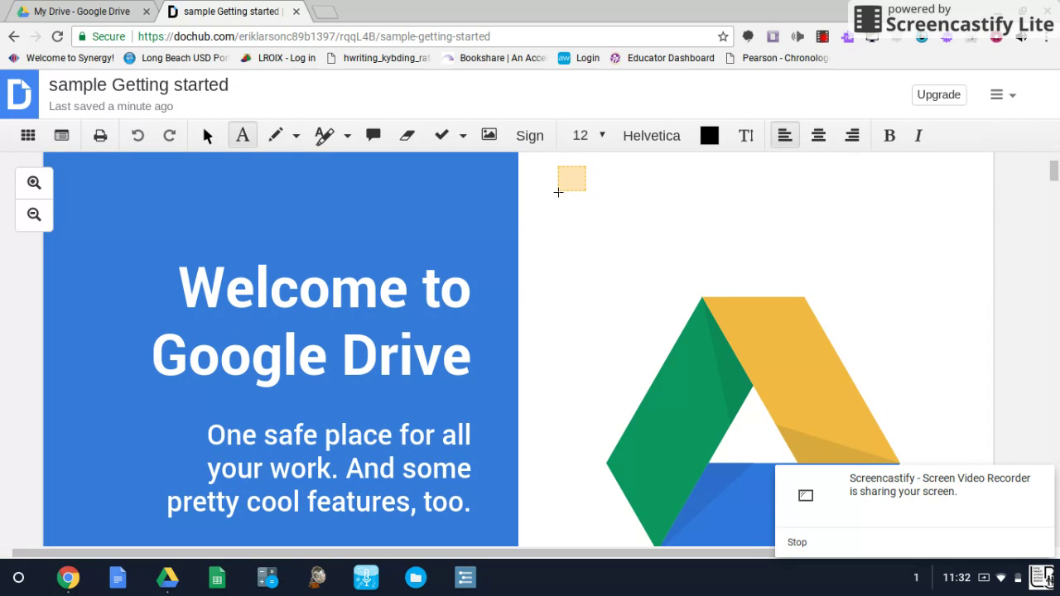
left_click_drag(558, 191, 695, 266)
type("this i")
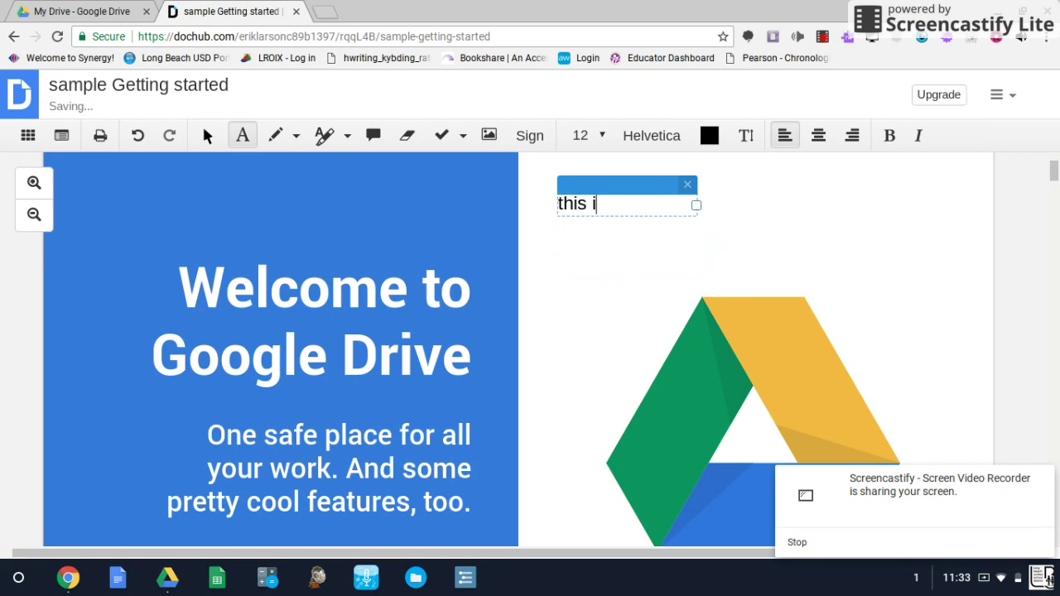
type("s great.")
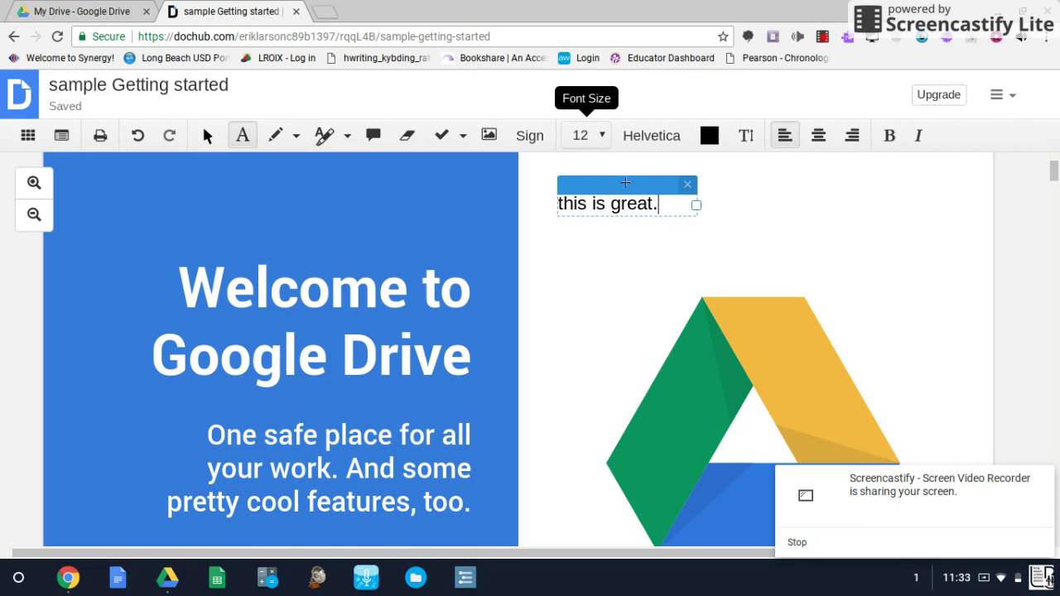
left_click_drag(675, 187, 615, 202)
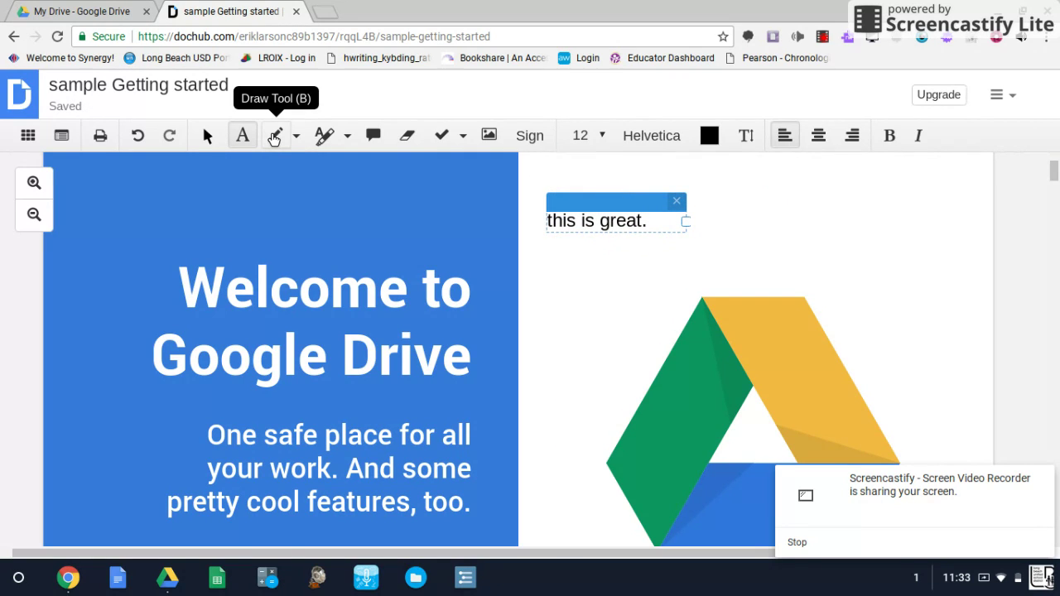
left_click(274, 137)
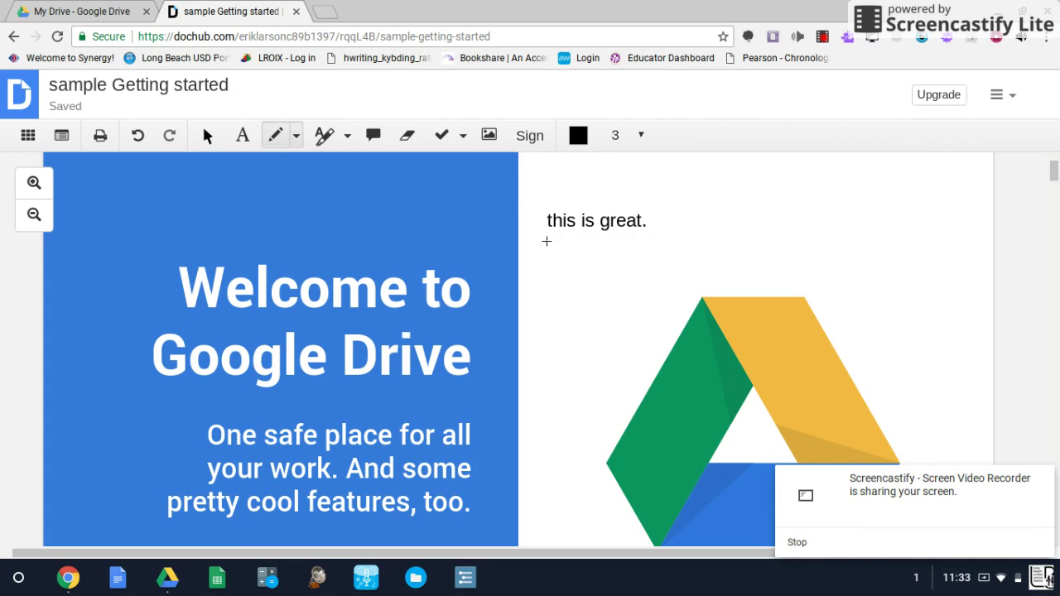
left_click_drag(546, 241, 677, 246)
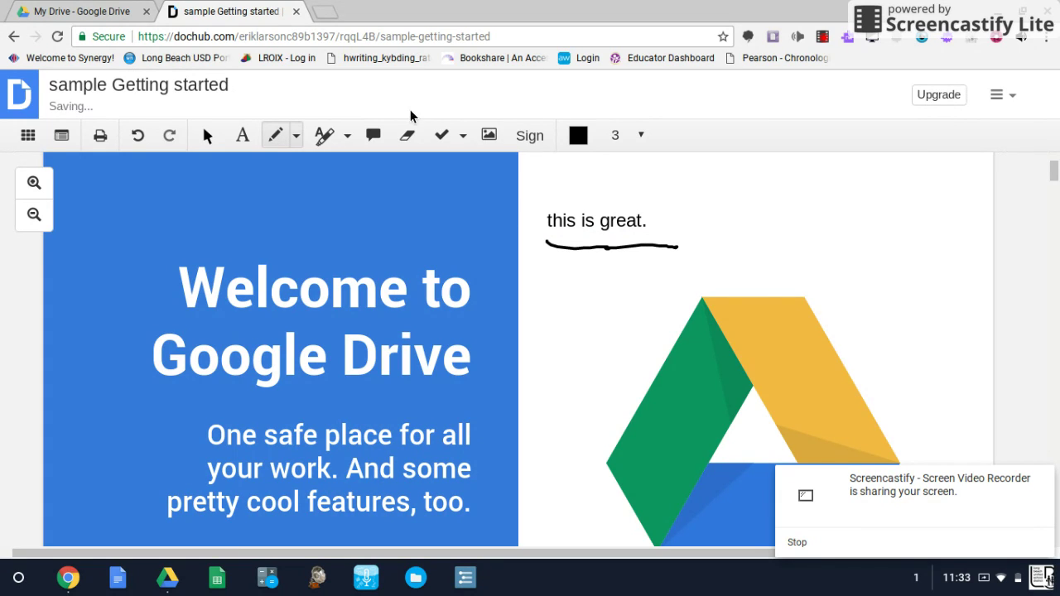
Step: Highlight the words "Let's get" in yellow in the first page's blue panel
left_click(328, 137)
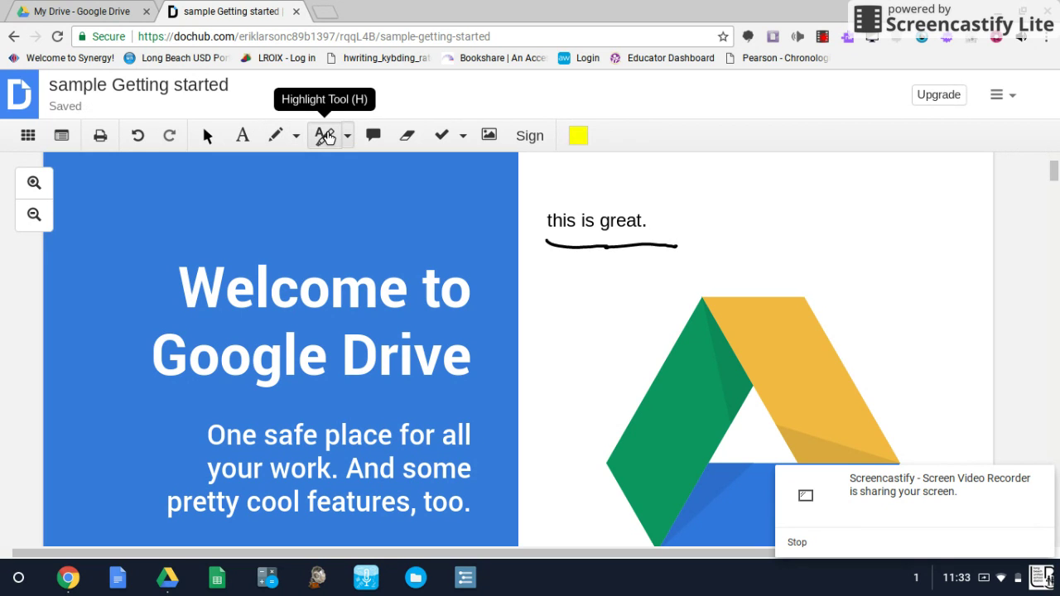
scroll(617, 323, "down", 2)
scroll(617, 323, "down", 1)
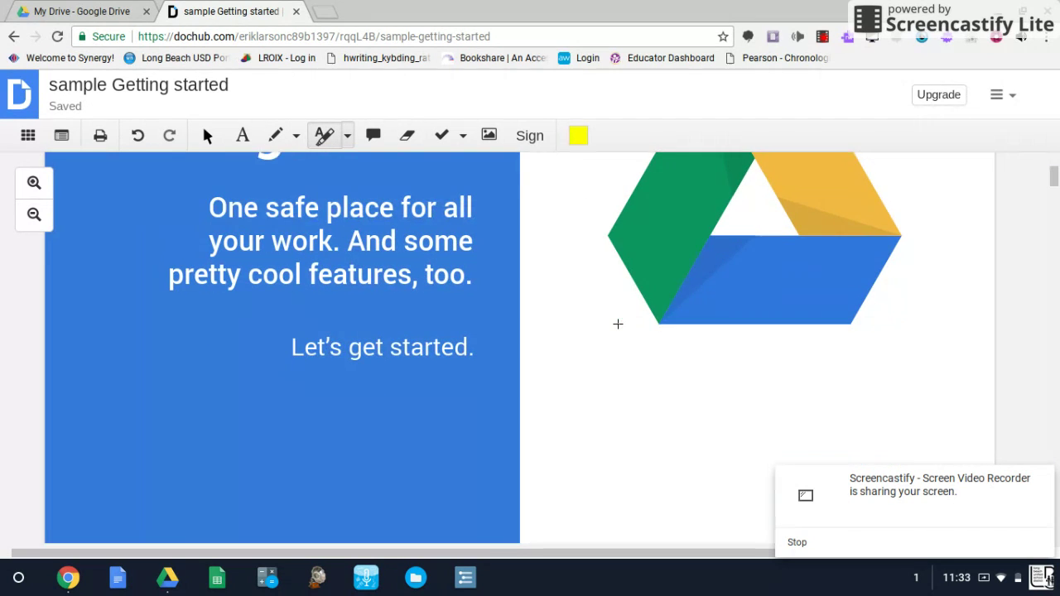
left_click_drag(294, 344, 383, 340)
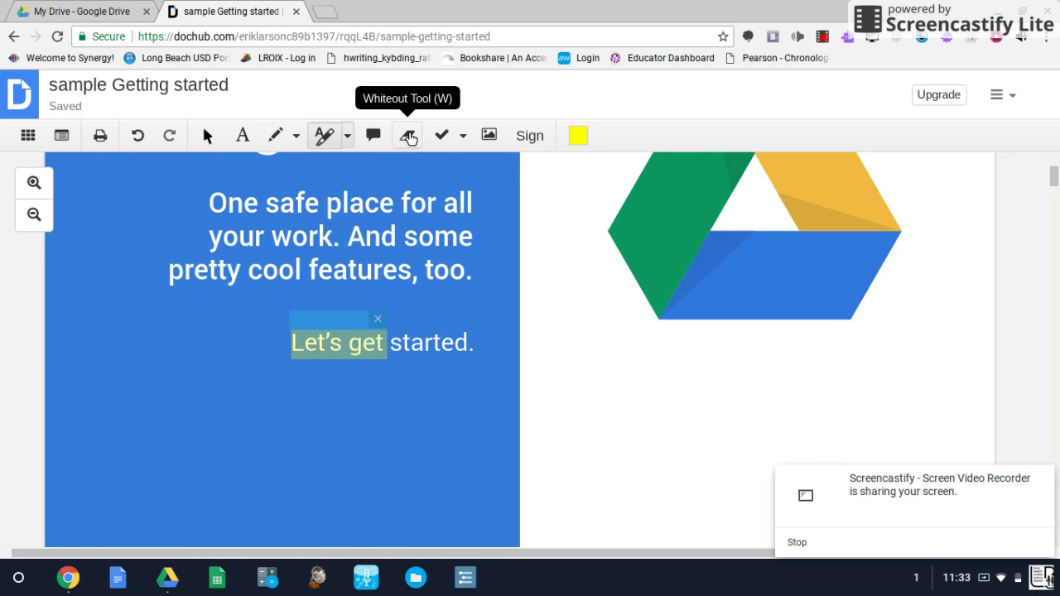
Step: White out the first part of the freehand line under "this is great."
scroll(570, 243, "up", 3)
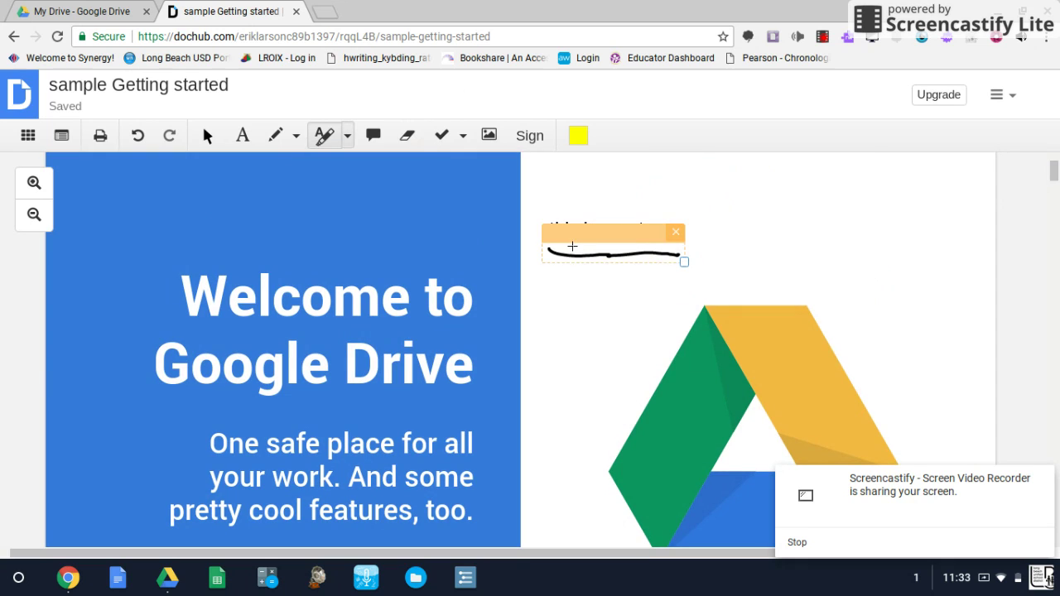
left_click(411, 144)
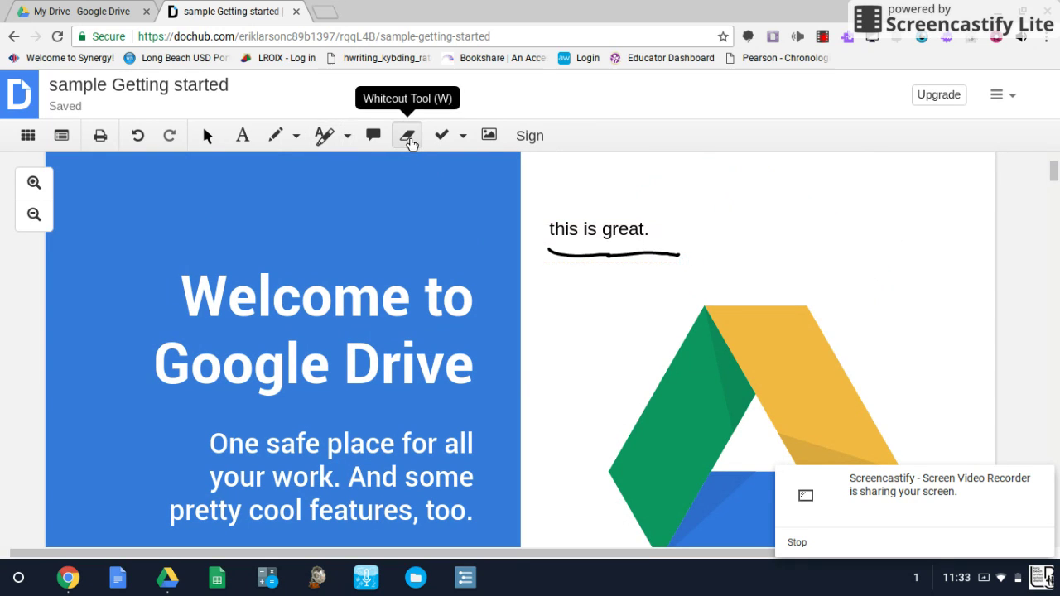
left_click_drag(549, 249, 598, 258)
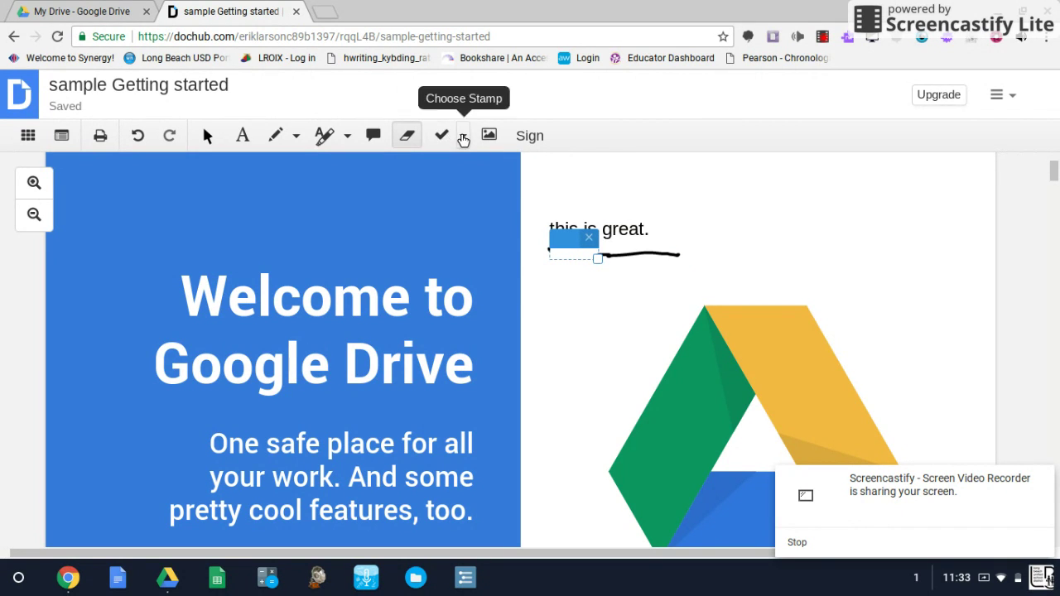
Step: Stamp a blue check mark below the underlined text, beside the logo's peak, and look at the image file chooser without inserting anything
left_click(463, 136)
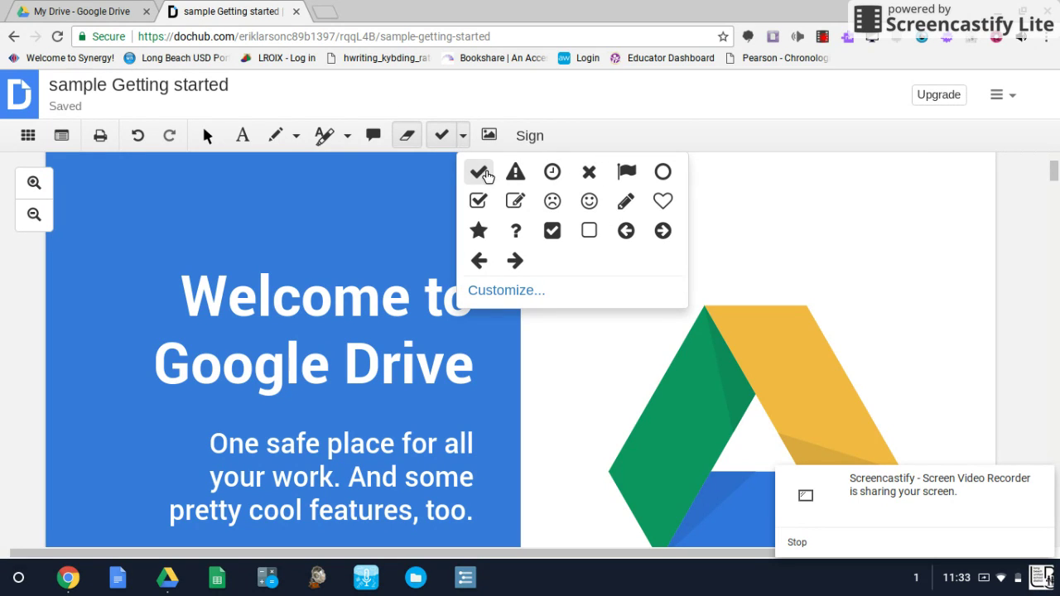
left_click(484, 172)
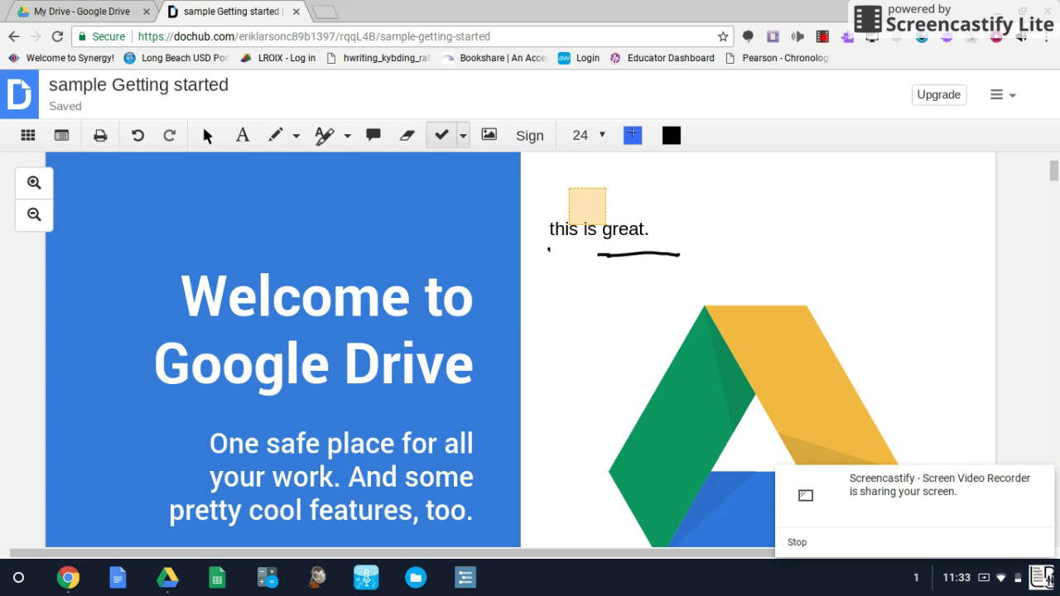
left_click(788, 240)
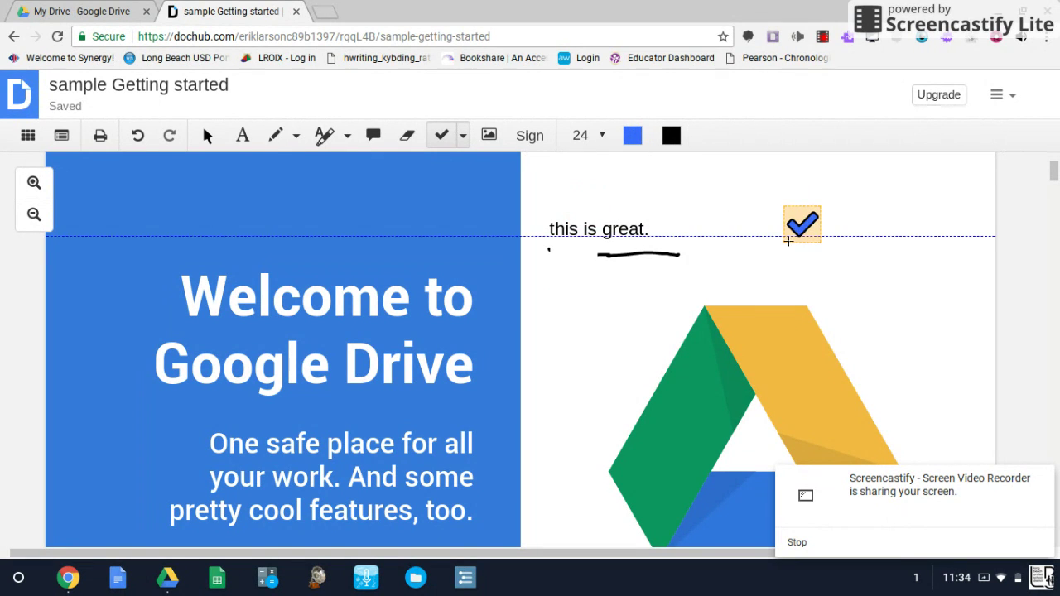
left_click(768, 265)
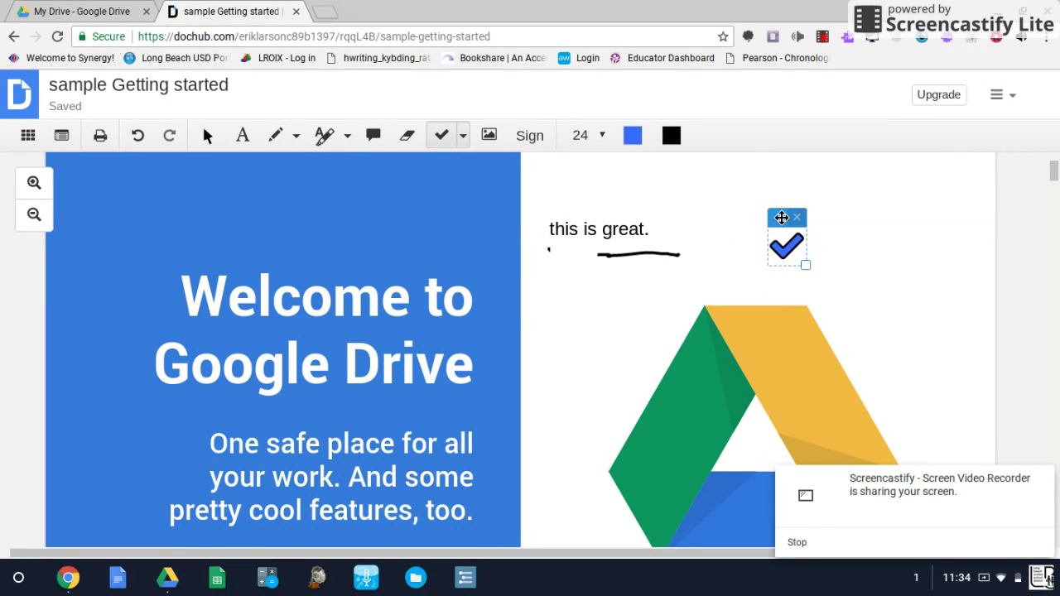
left_click_drag(781, 217, 611, 298)
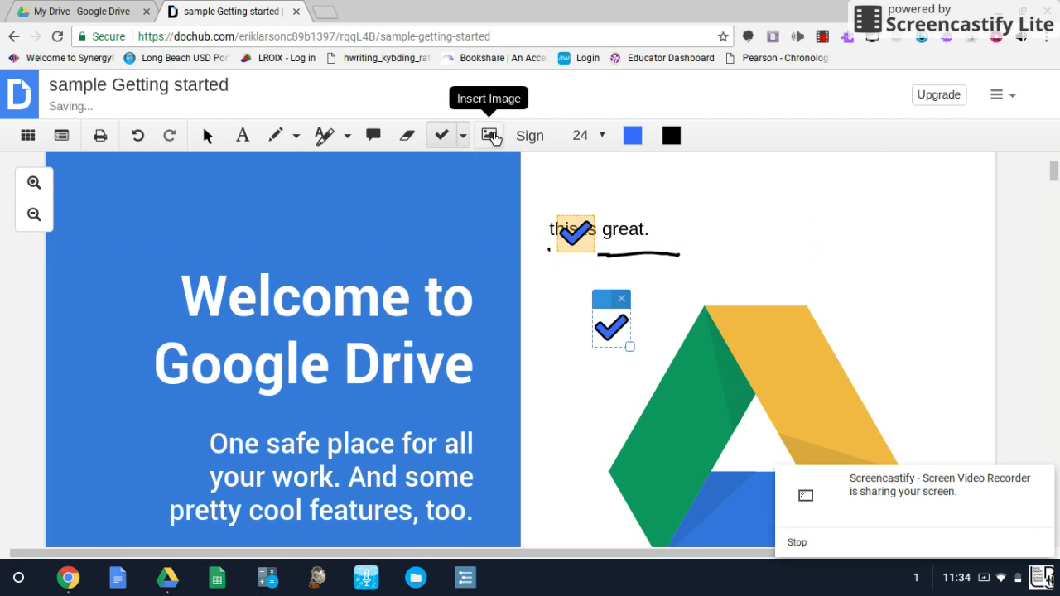
left_click(491, 136)
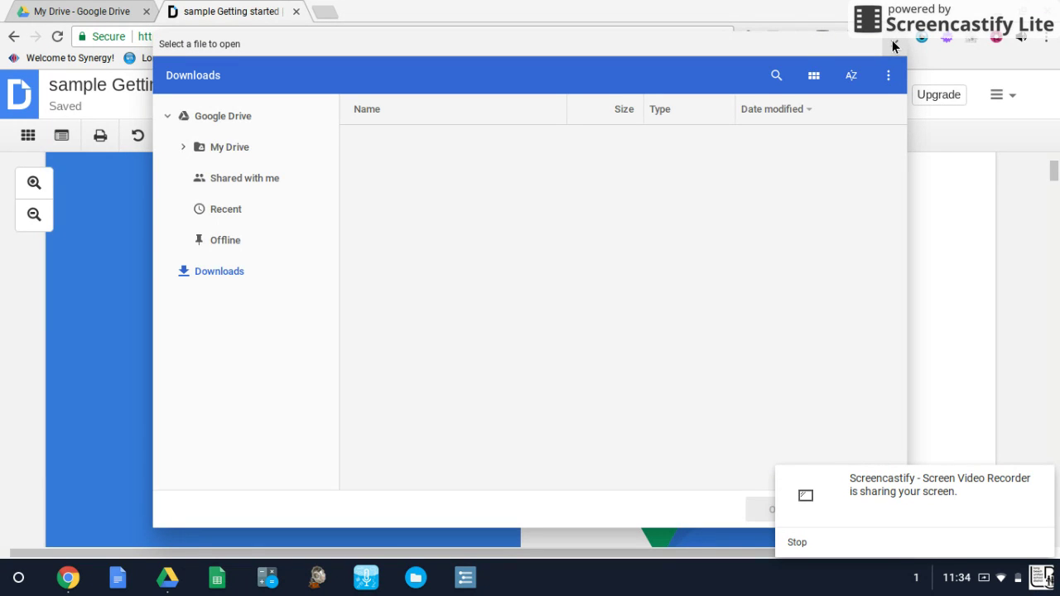
left_click(893, 47)
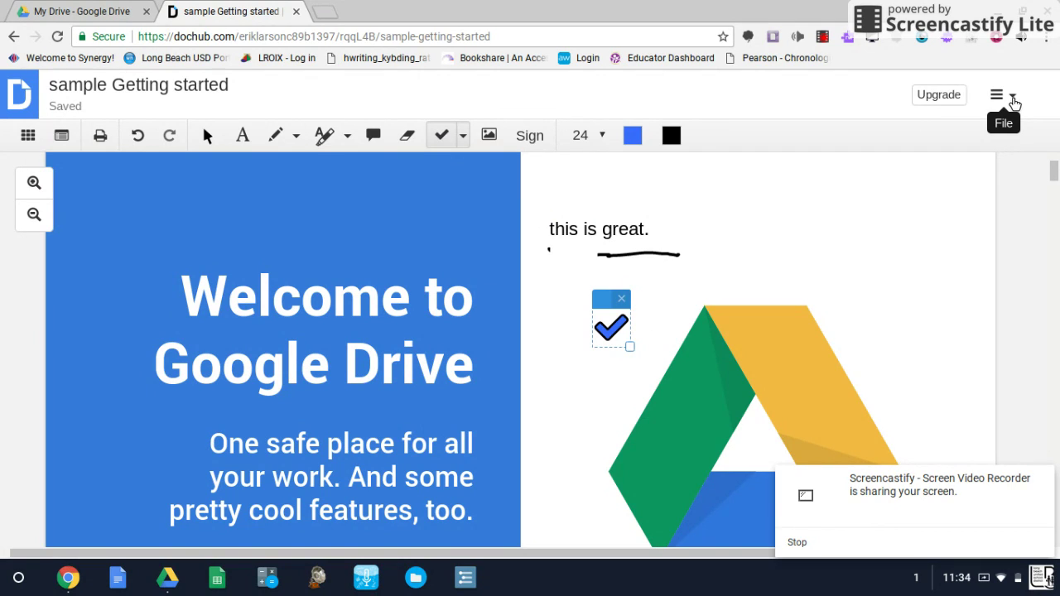
Step: Save the annotated PDF back to Google Drive
left_click(1012, 98)
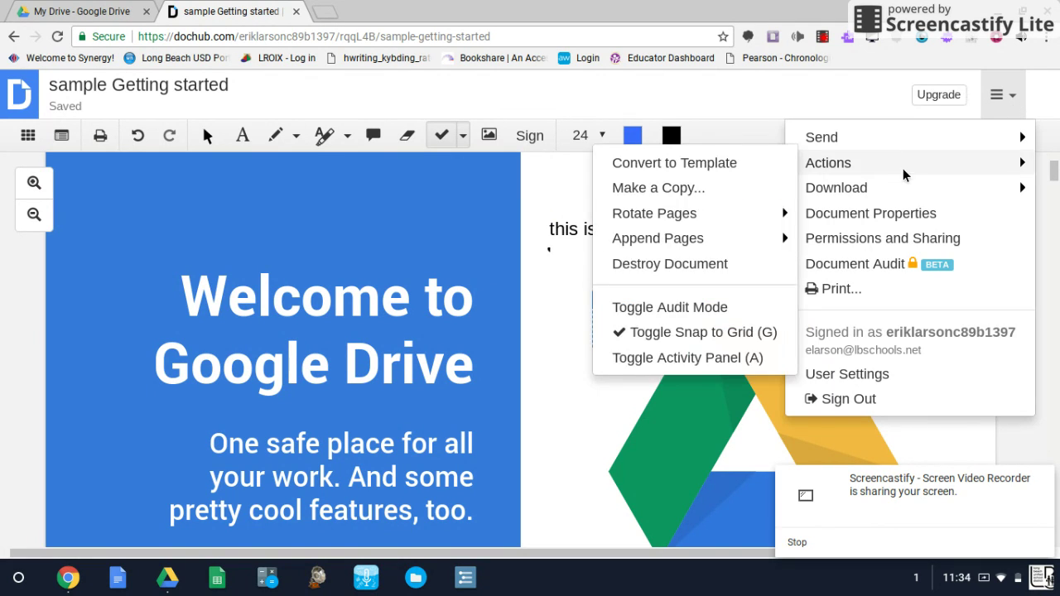
mouse_move(883, 187)
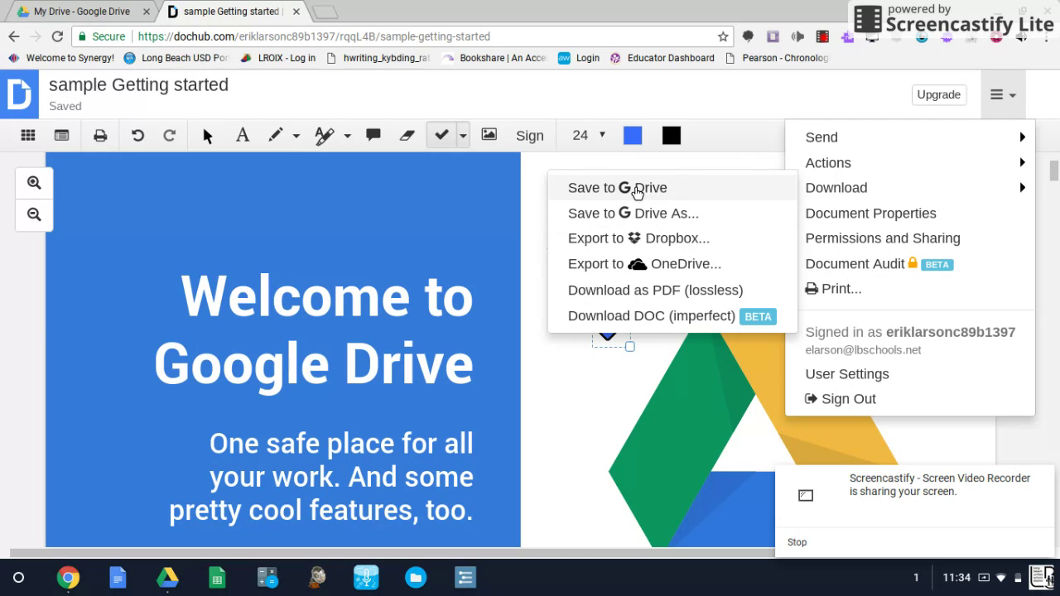
left_click(636, 191)
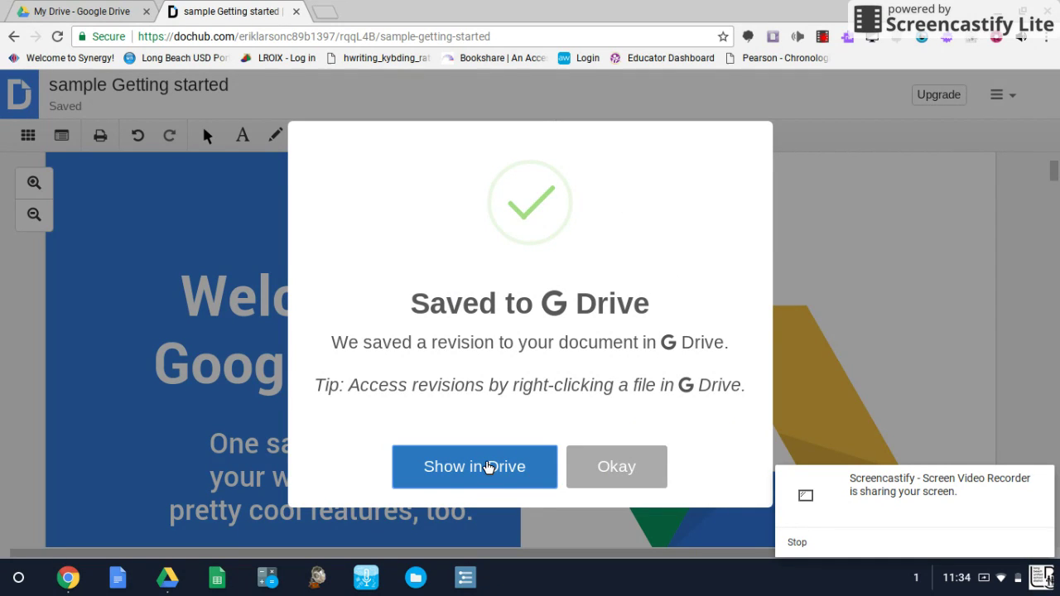
Step: Show the saved file in Google Drive and open sample Getting started.pdf to review the annotations on page 1
left_click(488, 468)
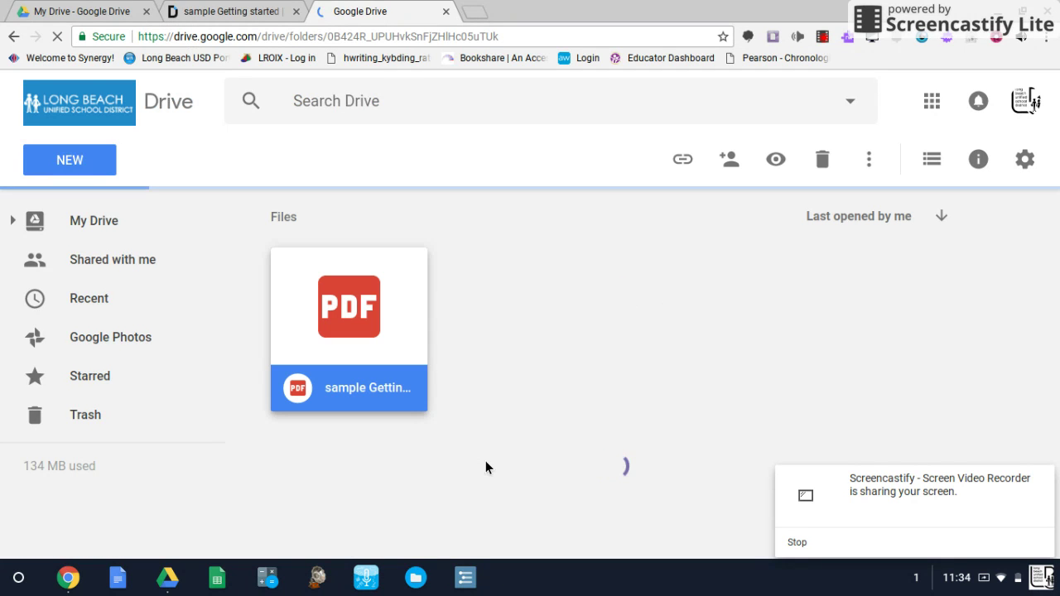
double_click(346, 313)
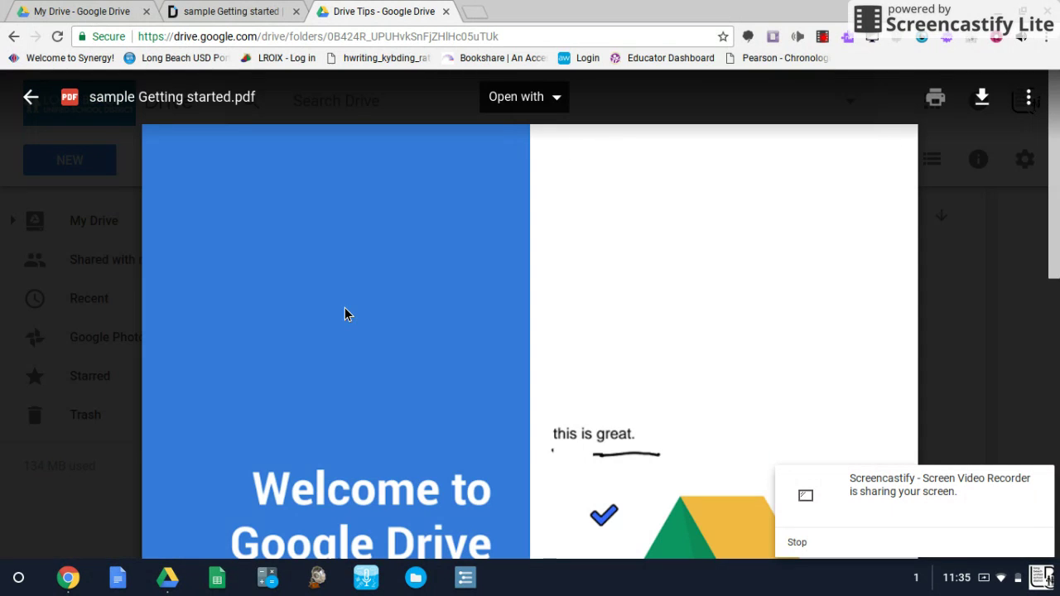
scroll(712, 298, "down", 3)
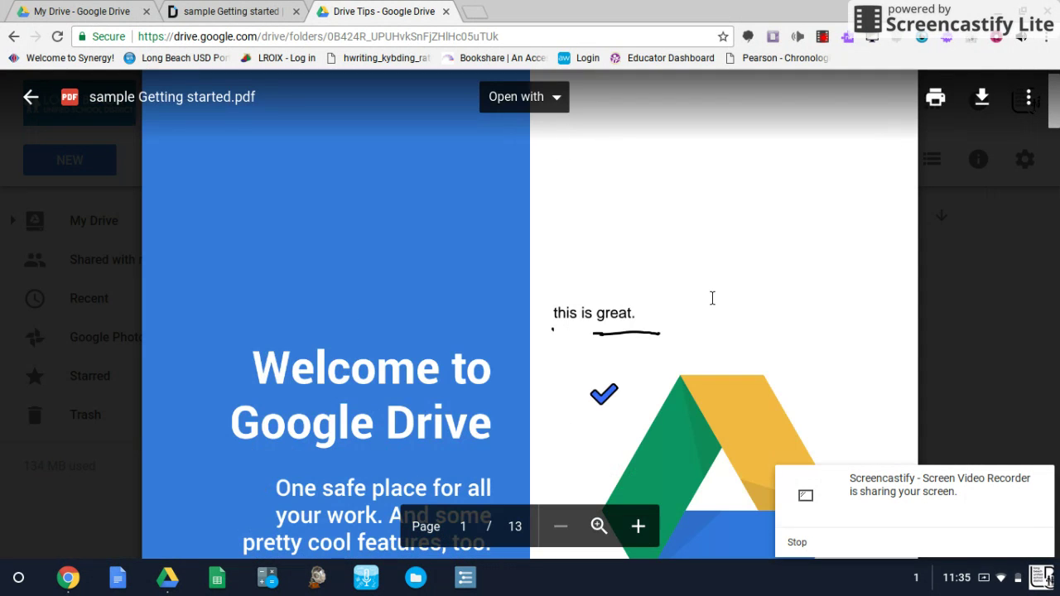